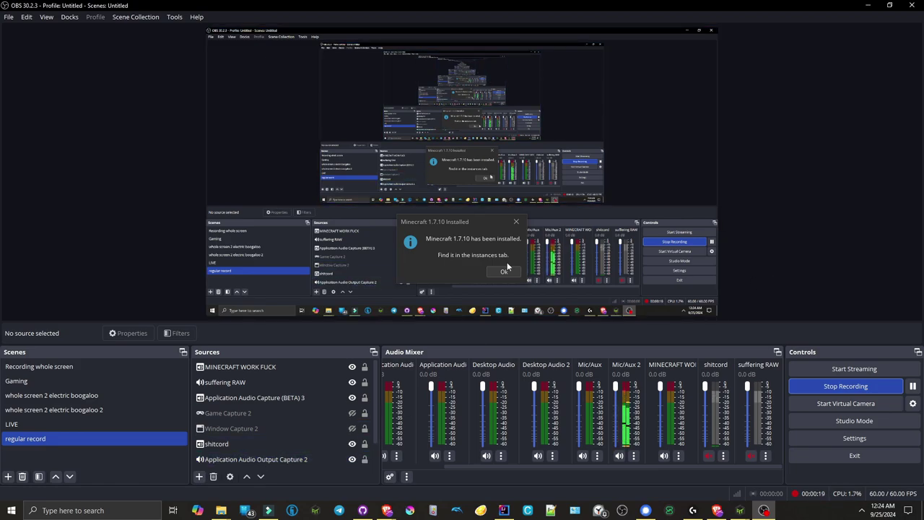
- Switch to the Brave browser and open the Mcheli-O mod page on Modrinth in a new tab
{"action": "key", "text": "alt+Tab"}
{"action": "mouse_move", "coordinate": [387, 507]}
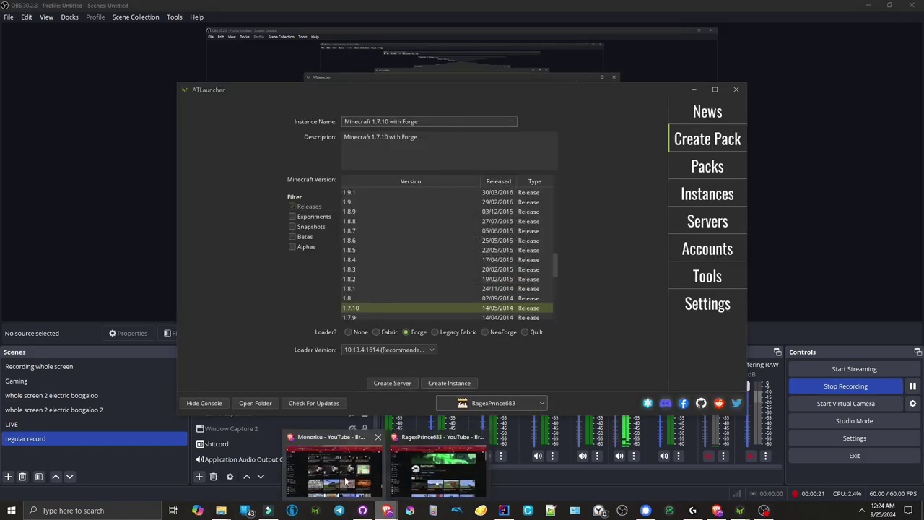
{"action": "left_click", "coordinate": [423, 488]}
{"action": "scroll", "coordinate": [182, 339], "scroll_direction": "down", "scroll_amount": 3}
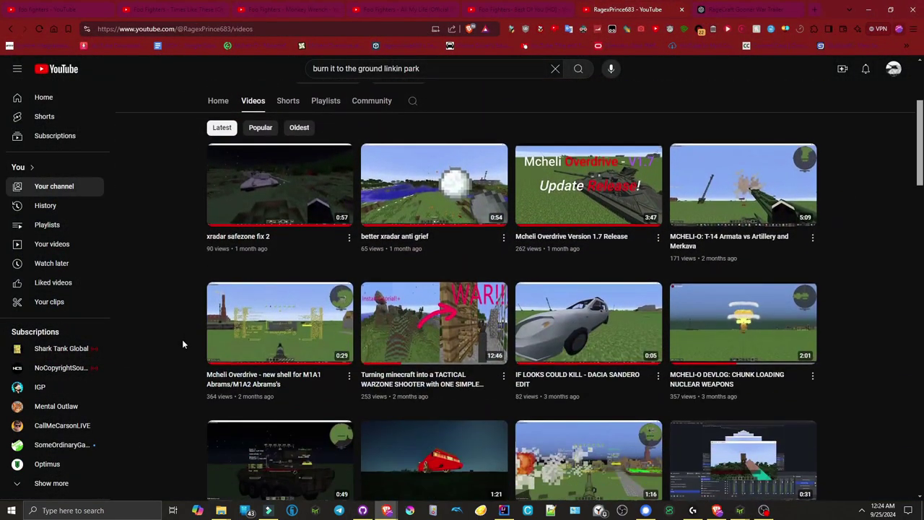
{"action": "scroll", "coordinate": [182, 339], "scroll_direction": "up", "scroll_amount": 3}
{"action": "key", "text": "ctrl+t"}
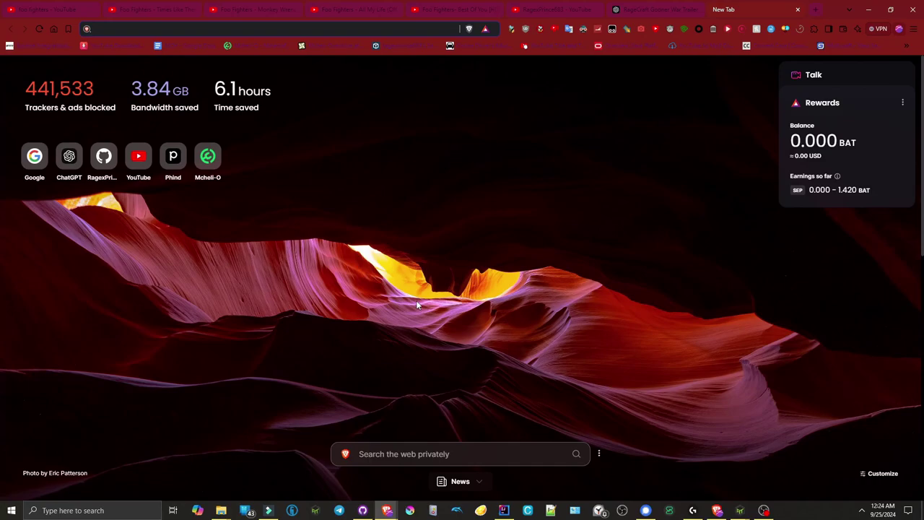
{"action": "type", "text": "i"}
{"action": "key", "text": "BackSpace"}
{"action": "key", "text": "BackSpace"}
{"action": "left_click", "coordinate": [262, 44]}
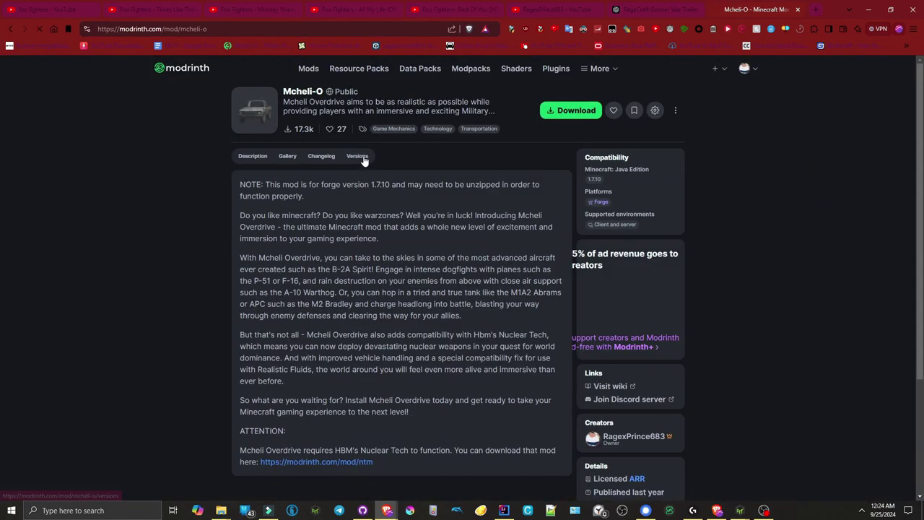
- Download version 1.7 of Mcheli-O as mchelioloader-1.0-1.7.jar into the Downloads folder
{"action": "left_click", "coordinate": [359, 157]}
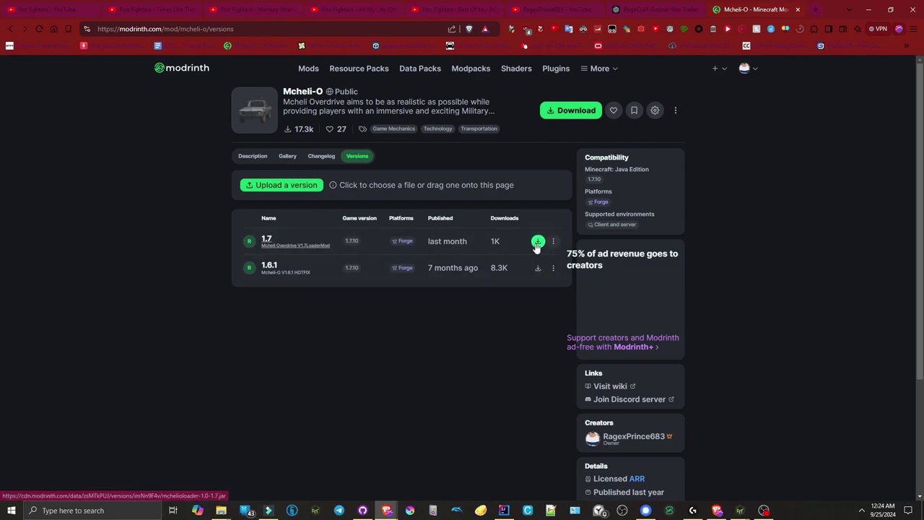
{"action": "left_click", "coordinate": [537, 243]}
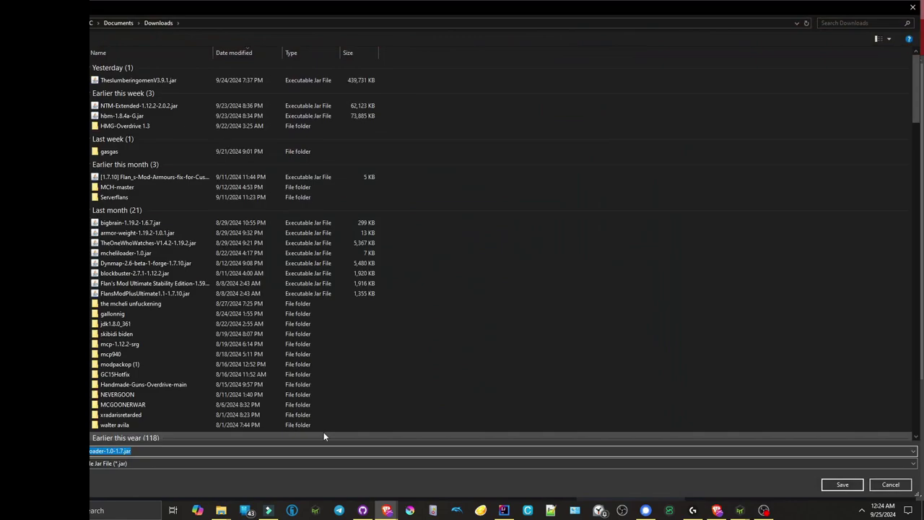
{"action": "left_click", "coordinate": [842, 484]}
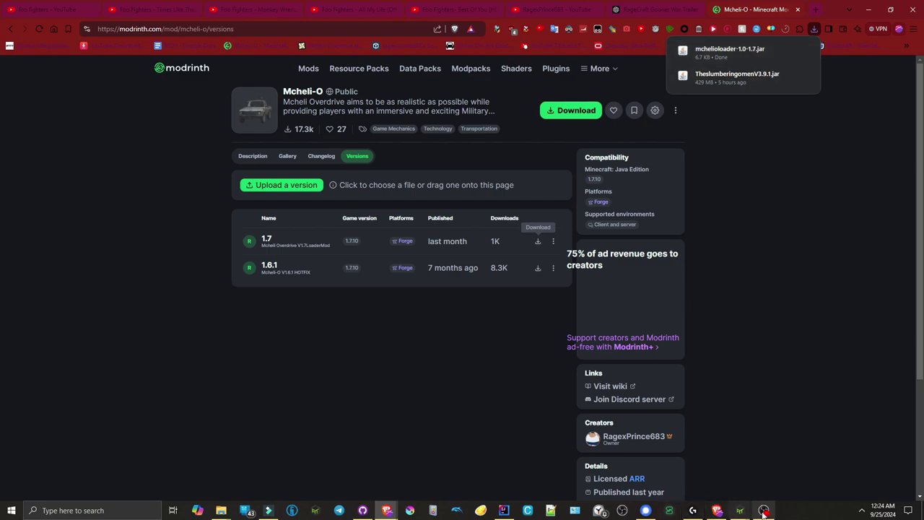
- Switch to ATLauncher, search the instances for "install tutorial" and open that instance's mods folder
{"action": "mouse_move", "coordinate": [741, 510]}
{"action": "left_click", "coordinate": [787, 468]}
{"action": "left_click", "coordinate": [726, 196]}
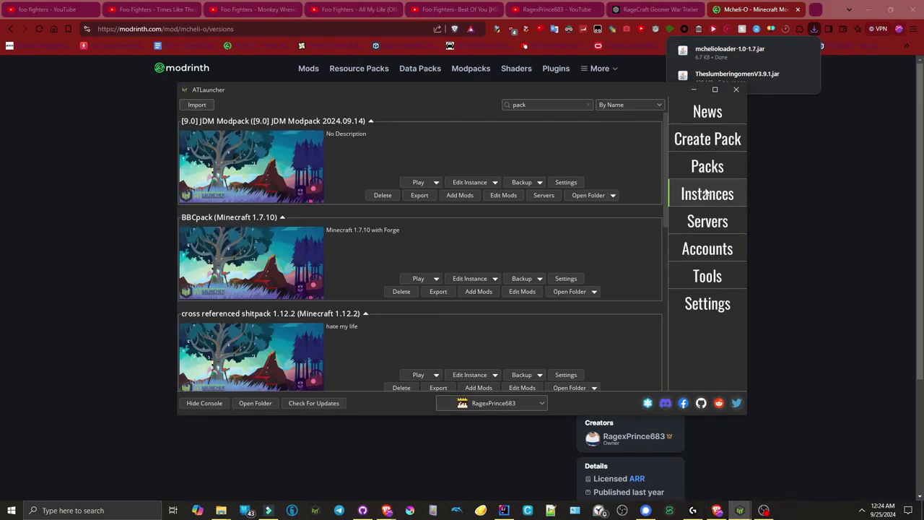
{"action": "left_click", "coordinate": [587, 105]}
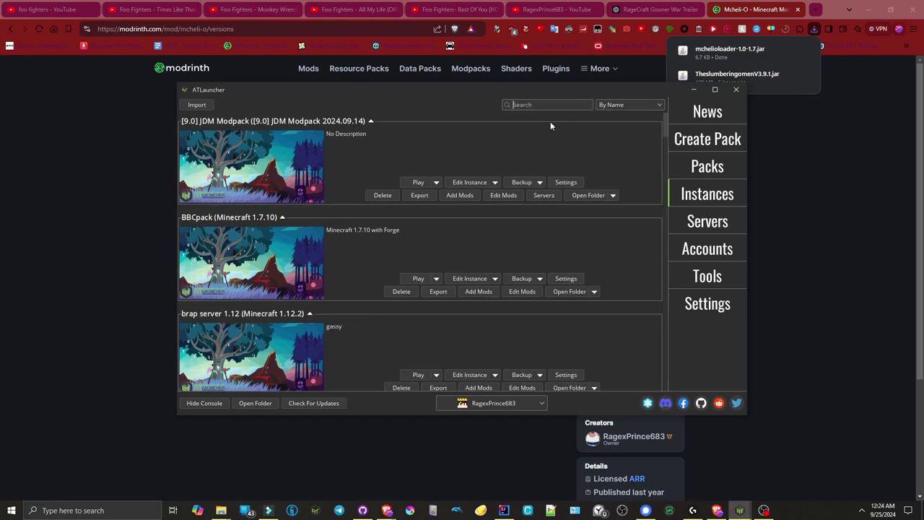
{"action": "type", "text": "install tutorial"}
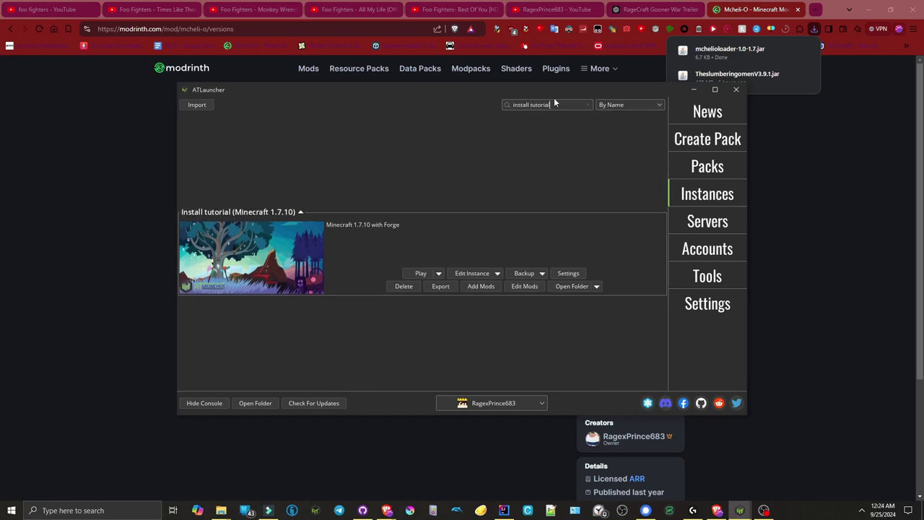
{"action": "left_click", "coordinate": [566, 286]}
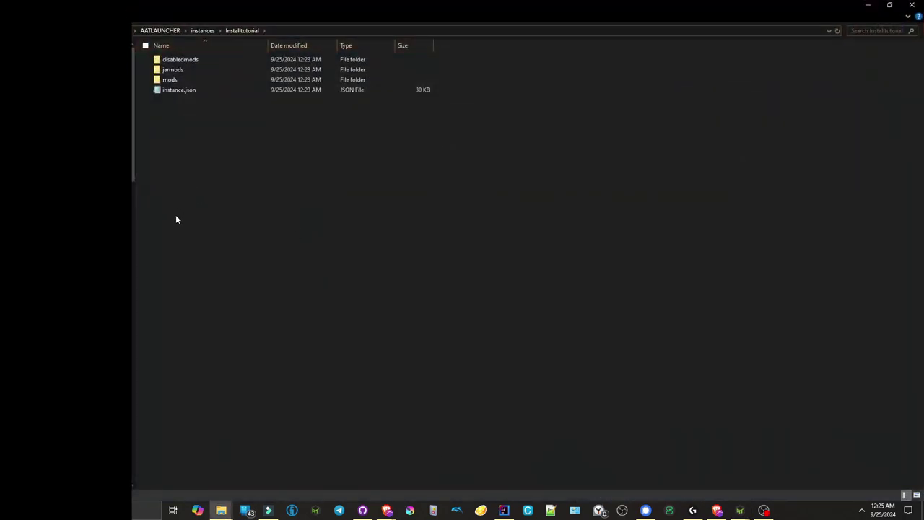
{"action": "double_click", "coordinate": [178, 79]}
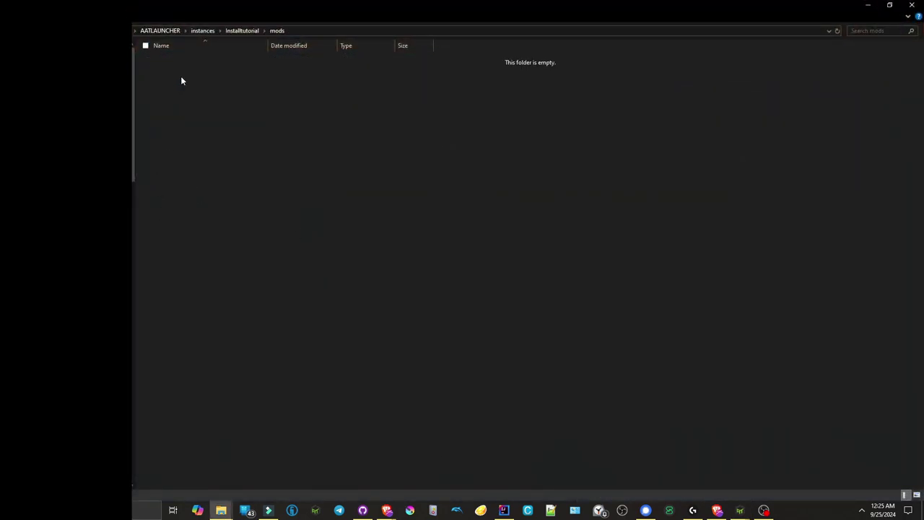
- Move mchelioloader-1.0-1.7.jar from the Downloads folder into the Install tutorial instance's mods folder
{"action": "right_click", "coordinate": [221, 511]}
{"action": "left_click", "coordinate": [185, 458]}
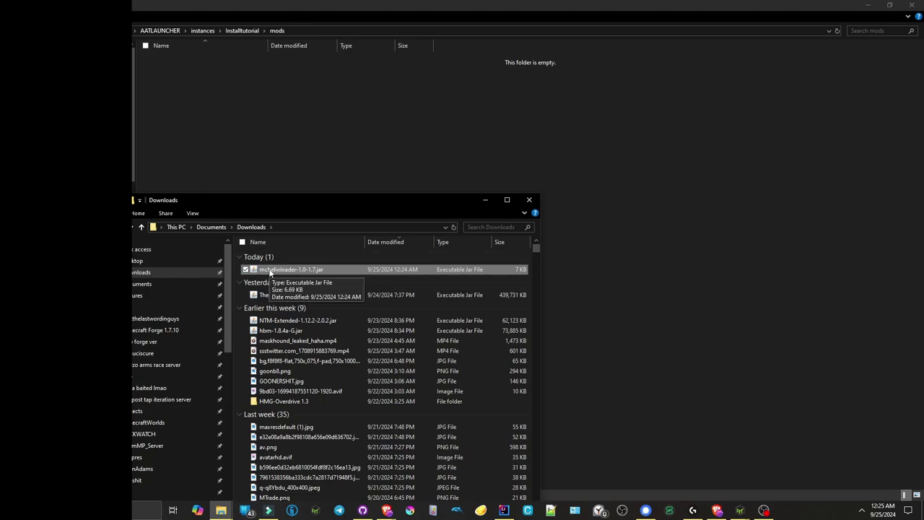
{"action": "left_click_drag", "start_coordinate": [270, 272], "coordinate": [292, 272]}
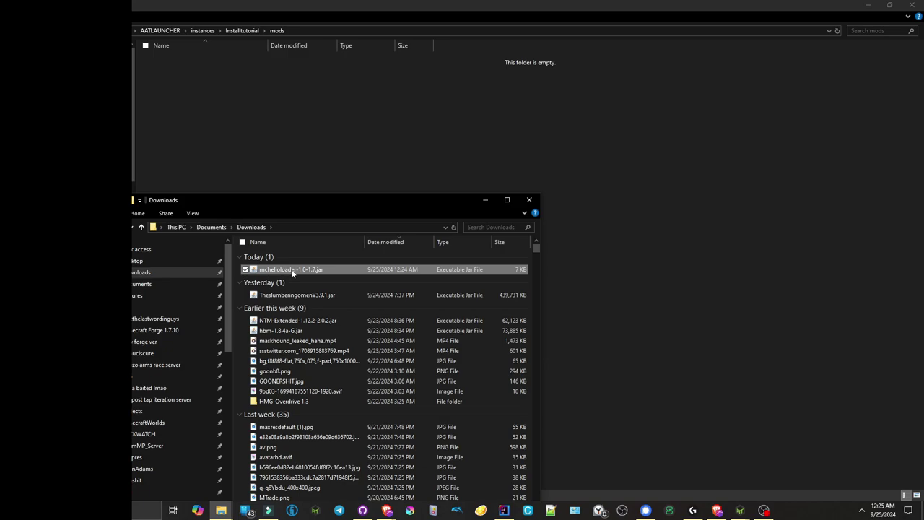
{"action": "left_click_drag", "start_coordinate": [292, 272], "coordinate": [309, 275]}
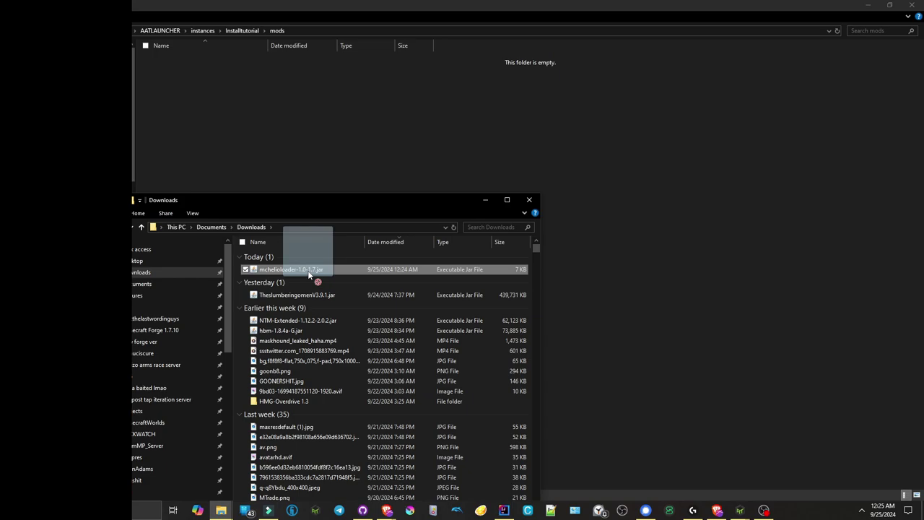
{"action": "left_click_drag", "start_coordinate": [309, 275], "coordinate": [386, 145]}
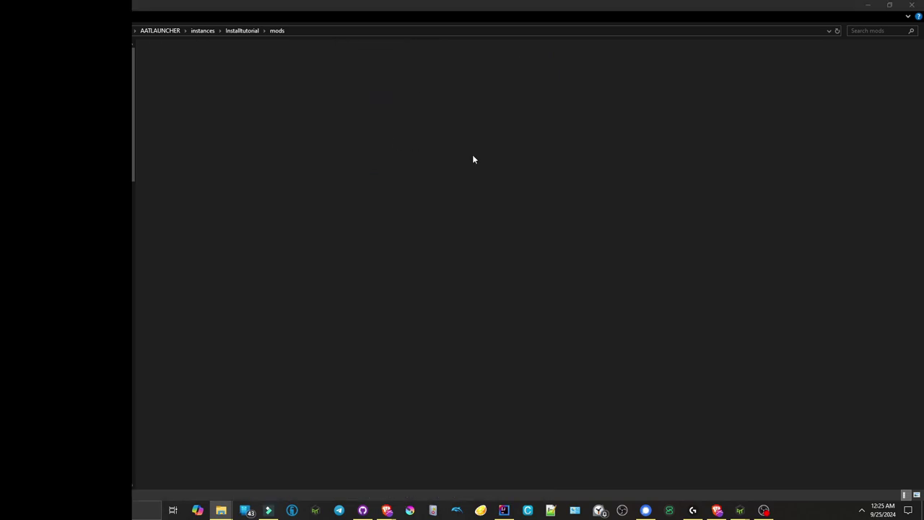
{"action": "left_click", "coordinate": [502, 230]}
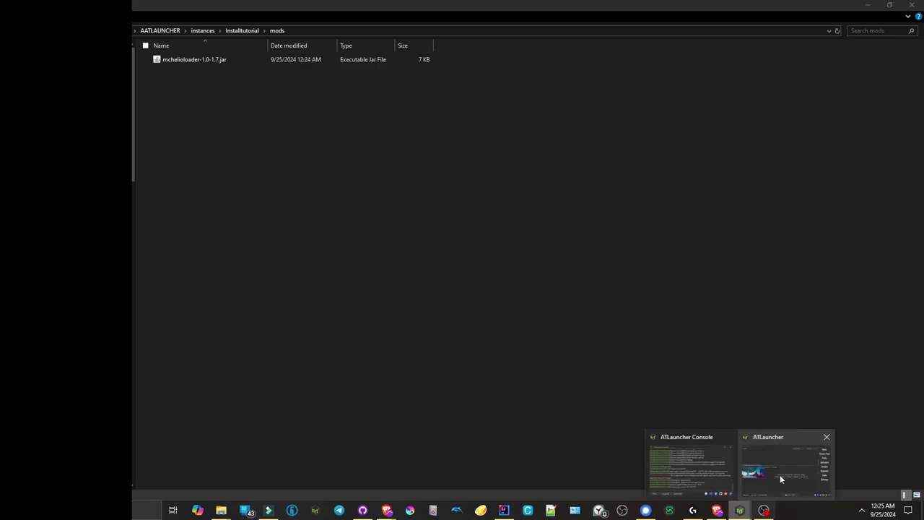
- Launch the Install tutorial instance from ATLauncher and acknowledge the Mcheli downloading notice
{"action": "left_click", "coordinate": [782, 474]}
{"action": "left_click", "coordinate": [419, 273]}
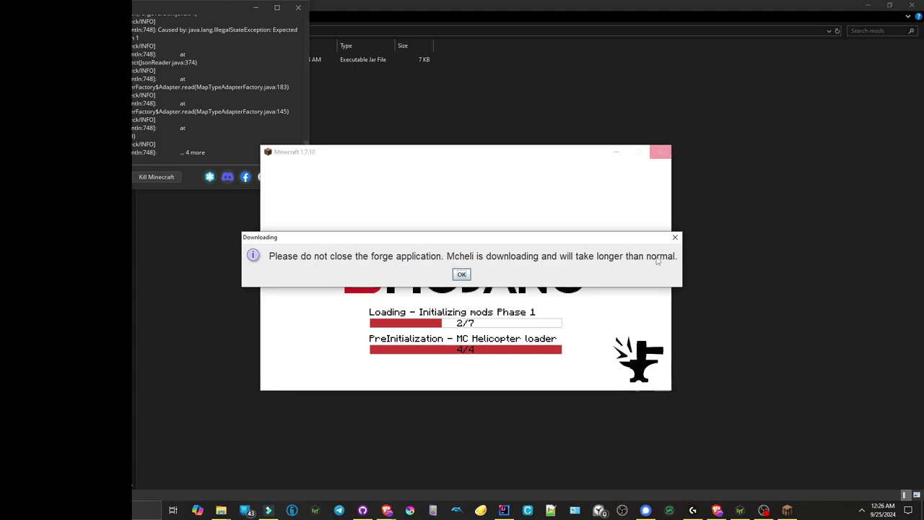
{"action": "left_click", "coordinate": [462, 275]}
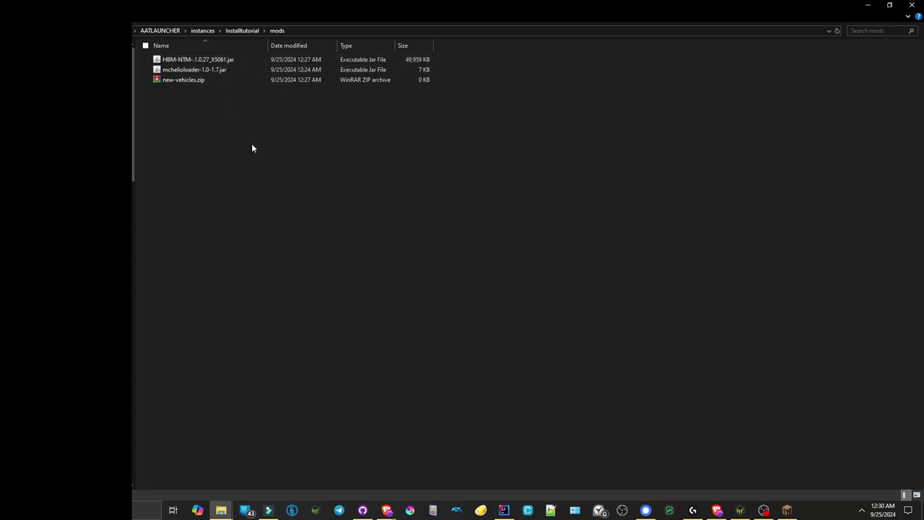
- Dismiss the Mchelio download notice, relaunch the Install tutorial instance and bring the Minecraft window to the front
{"action": "left_click", "coordinate": [218, 61]}
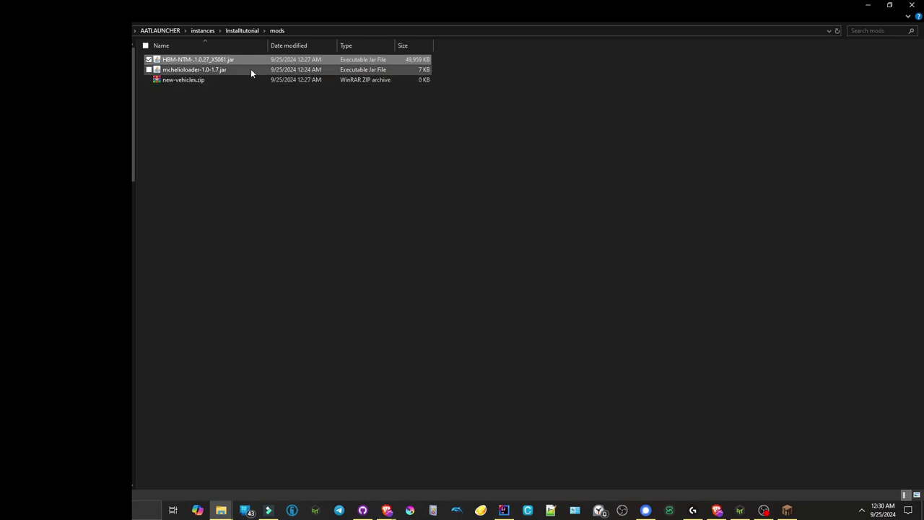
{"action": "left_click", "coordinate": [740, 511]}
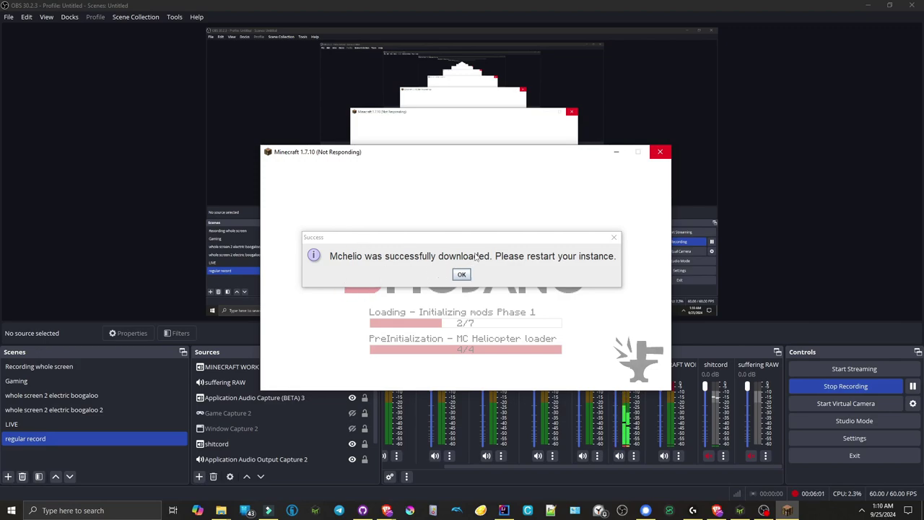
{"action": "left_click", "coordinate": [445, 249]}
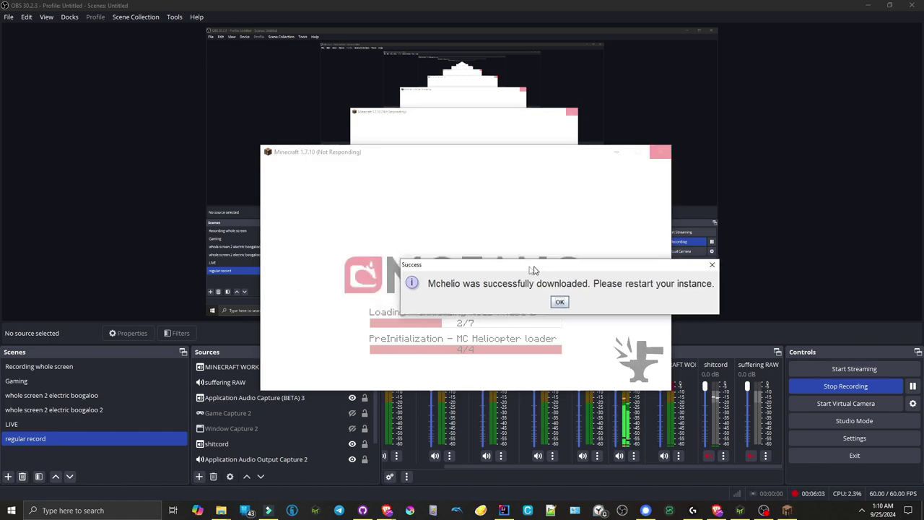
{"action": "left_click", "coordinate": [471, 266]}
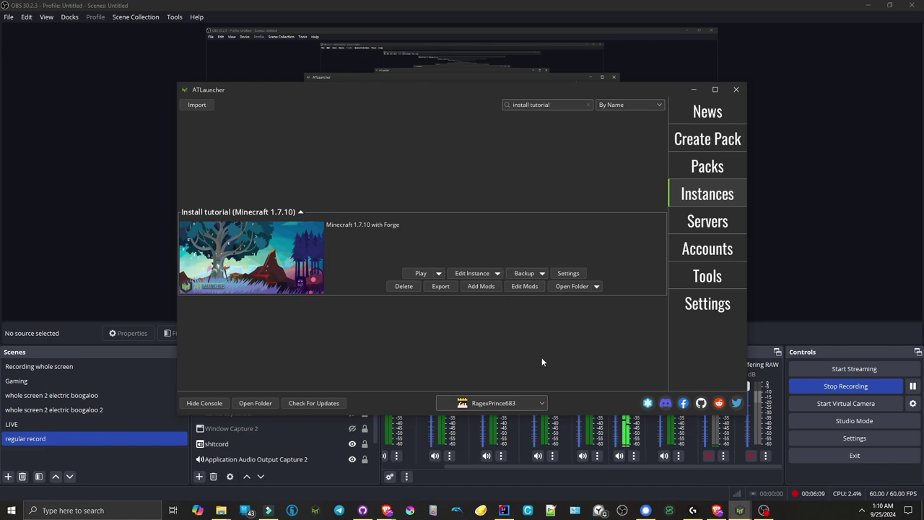
{"action": "left_click", "coordinate": [408, 273]}
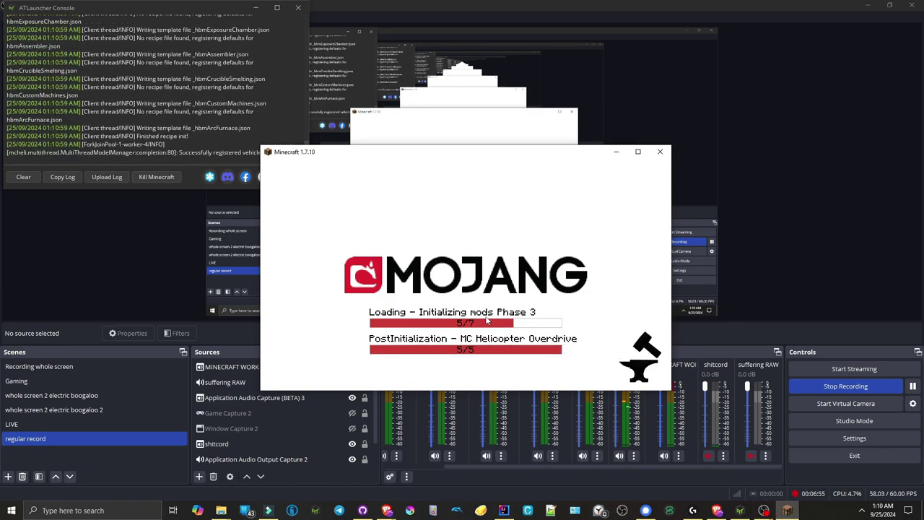
{"action": "left_click", "coordinate": [798, 295]}
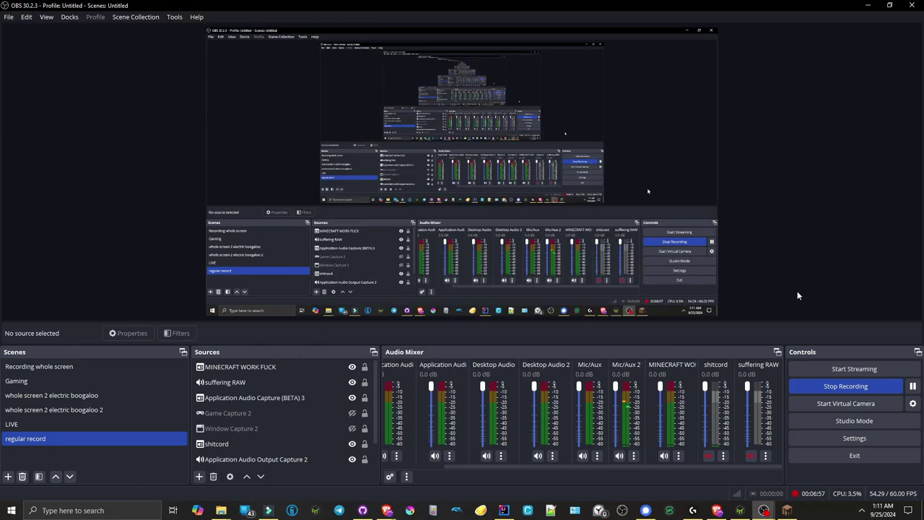
{"action": "left_click", "coordinate": [787, 510]}
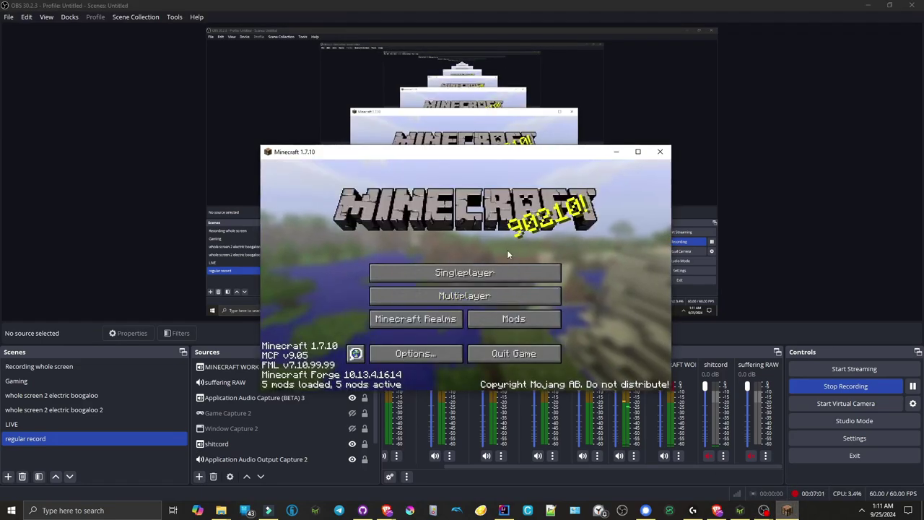
- Review the MC Helicopter Overdrive and Hbm's Nuclear Tech entries in Minecraft's mod list, returning to the title screen
{"action": "left_click", "coordinate": [514, 319]}
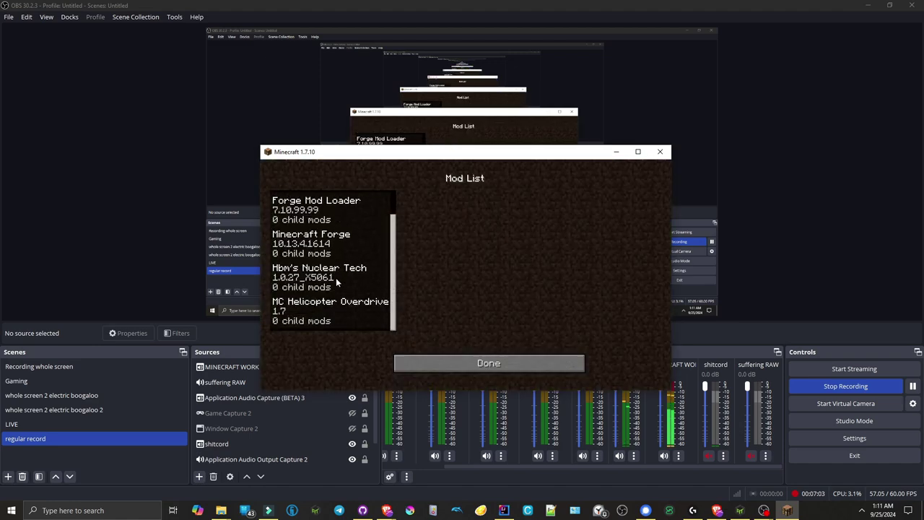
{"action": "left_click", "coordinate": [315, 316]}
{"action": "left_click", "coordinate": [318, 278]}
{"action": "left_click", "coordinate": [316, 315]}
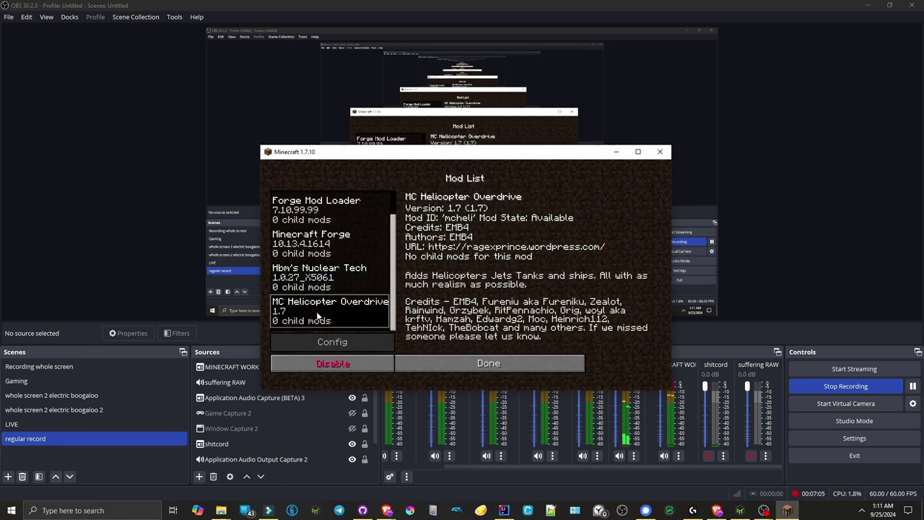
{"action": "left_click", "coordinate": [335, 286]}
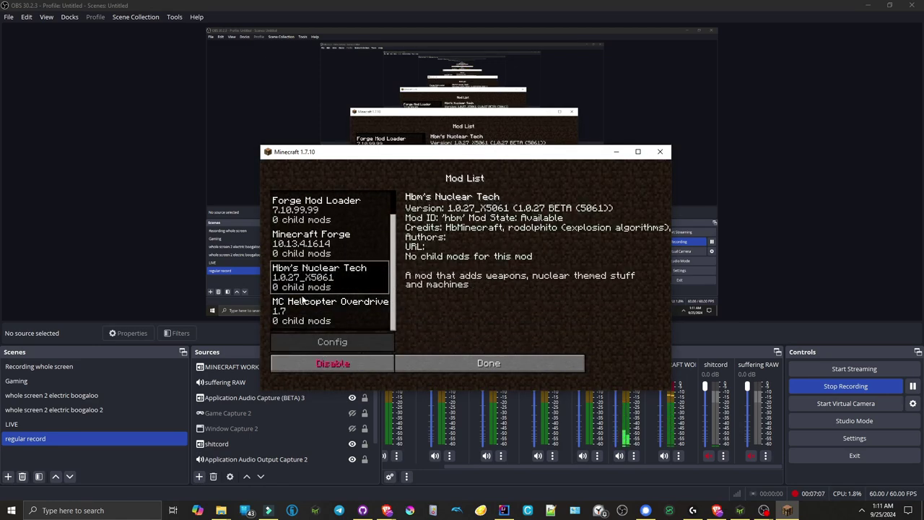
{"action": "left_click", "coordinate": [484, 366]}
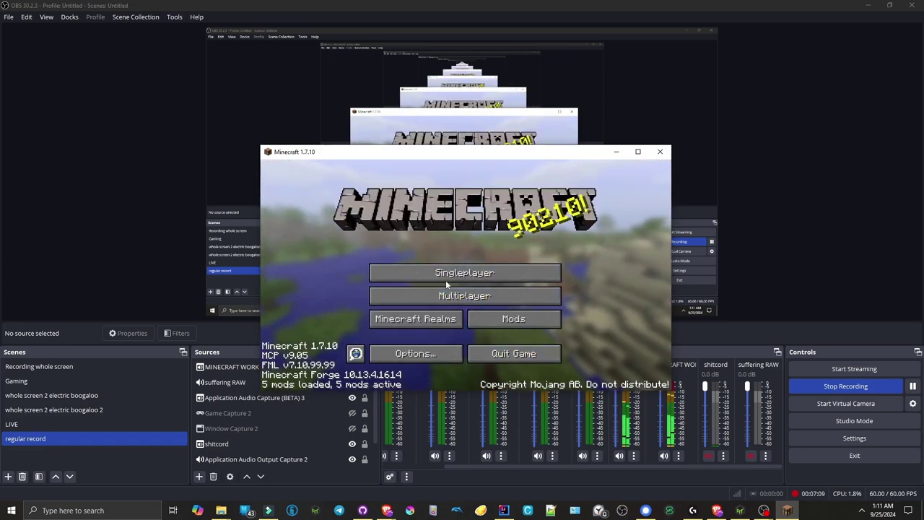
- Turn the music volume down to its minimum in the game's sound options and return to the title screen
{"action": "left_click", "coordinate": [415, 353]}
{"action": "left_click", "coordinate": [387, 270]}
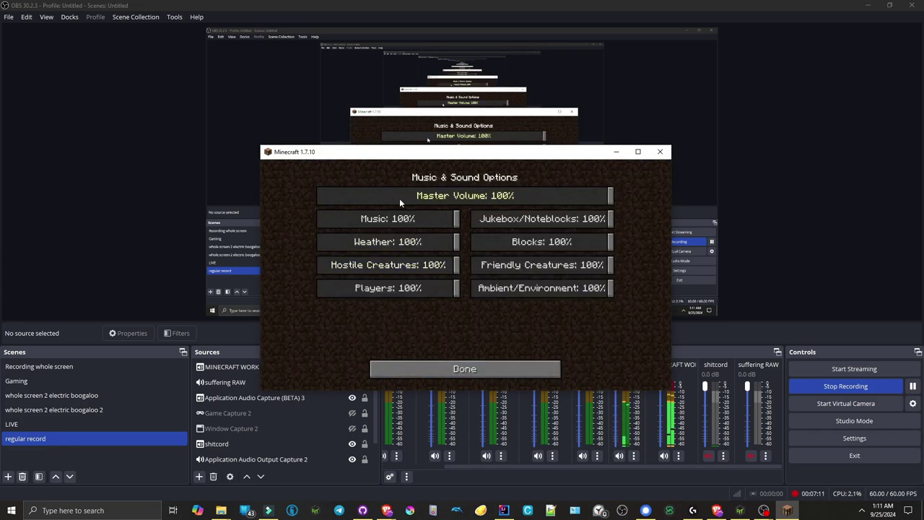
{"action": "left_click", "coordinate": [320, 219]}
{"action": "key", "text": "Escape"}
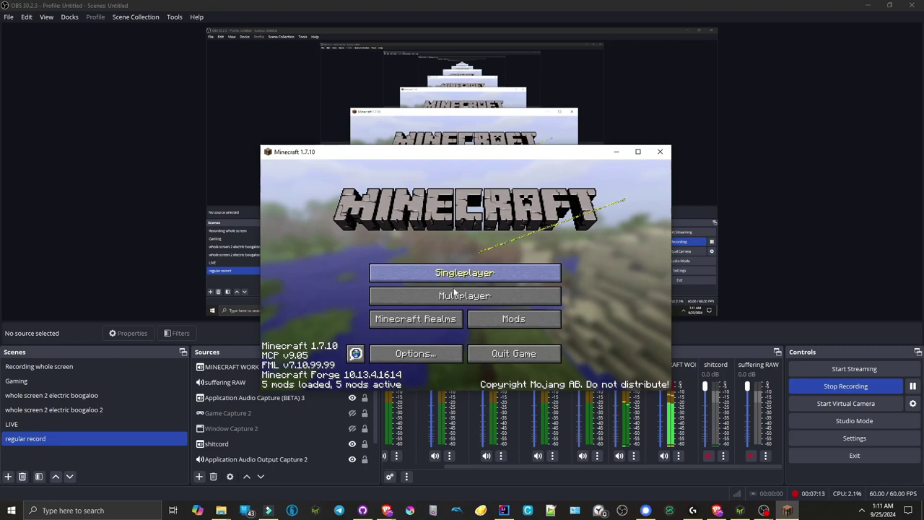
- Create a new singleplayer world with a changed game mode, the Superflat world type and cheats allowed
{"action": "left_click", "coordinate": [465, 270]}
{"action": "left_click", "coordinate": [540, 350]}
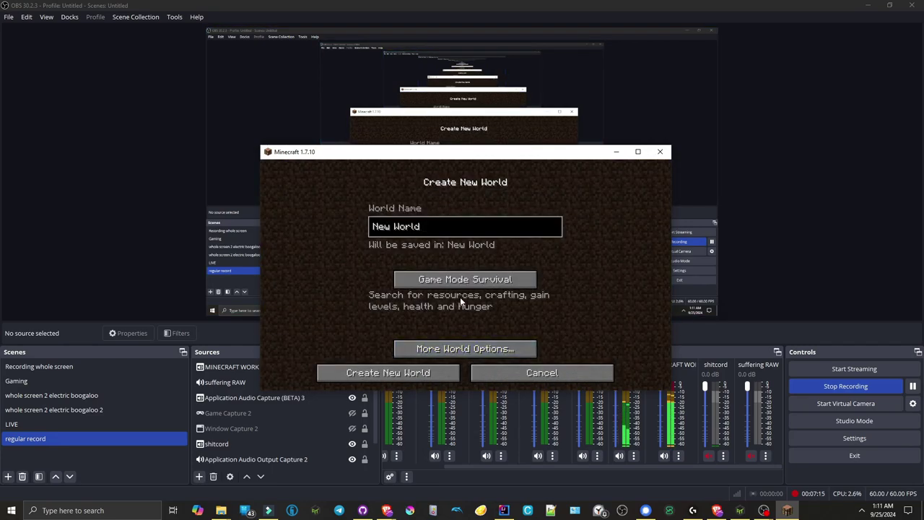
{"action": "left_click", "coordinate": [464, 279]}
{"action": "left_click", "coordinate": [465, 348]}
{"action": "left_click", "coordinate": [542, 265]}
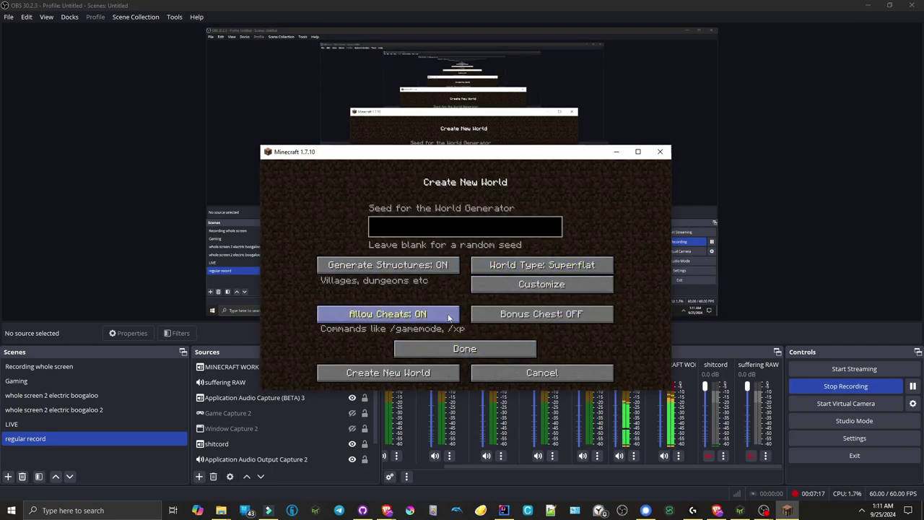
{"action": "left_click", "coordinate": [464, 348]}
{"action": "left_click", "coordinate": [426, 373]}
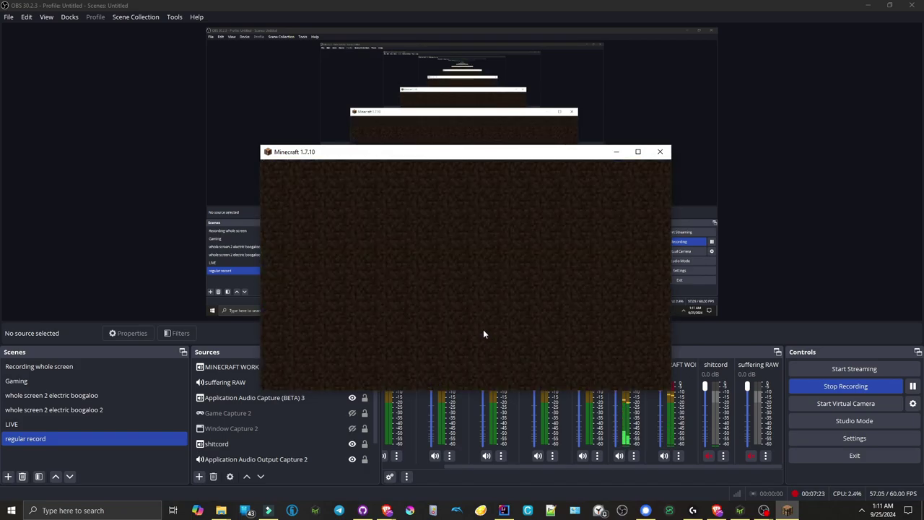
- Examine the MC Heli ground vehicle and plane items on page 3 of the creative inventory and return to the world
{"action": "key", "text": "e"}
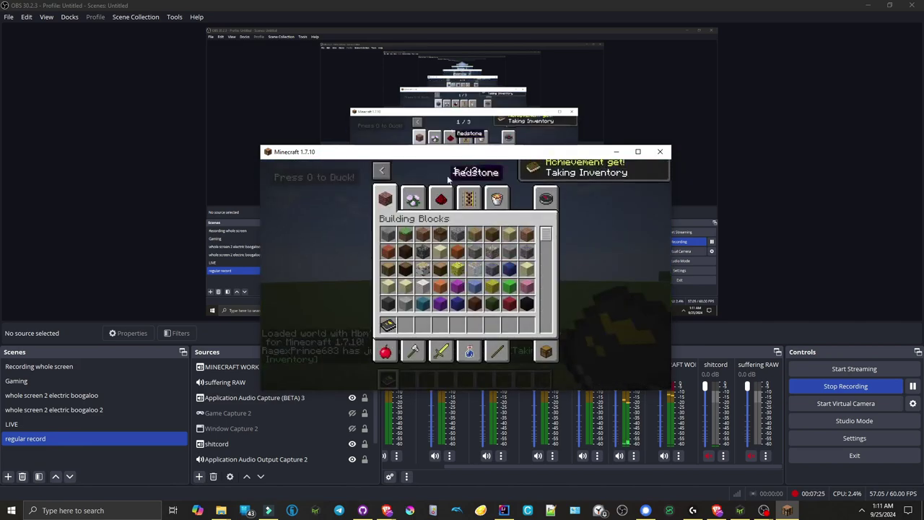
{"action": "left_click", "coordinate": [549, 171]}
{"action": "left_click", "coordinate": [549, 170]}
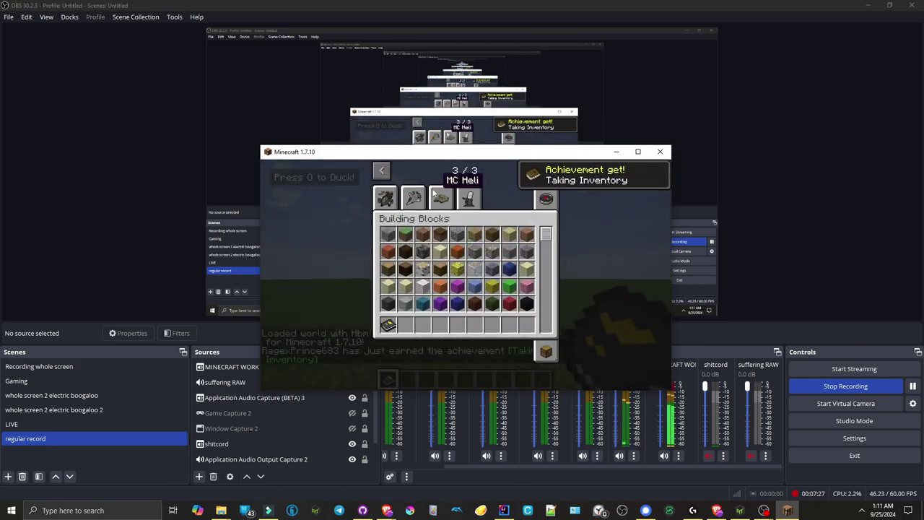
{"action": "left_click", "coordinate": [433, 192]}
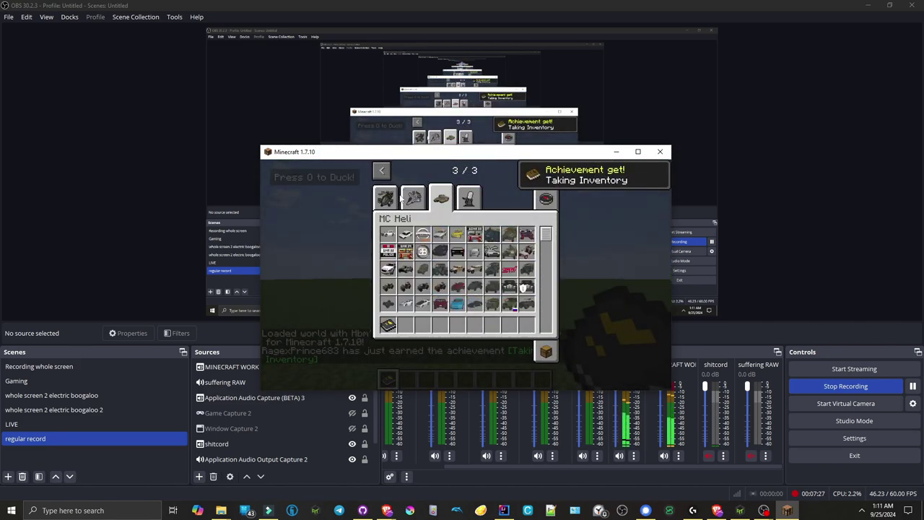
{"action": "left_click", "coordinate": [413, 196]}
{"action": "scroll", "coordinate": [456, 289], "scroll_direction": "down", "scroll_amount": 4}
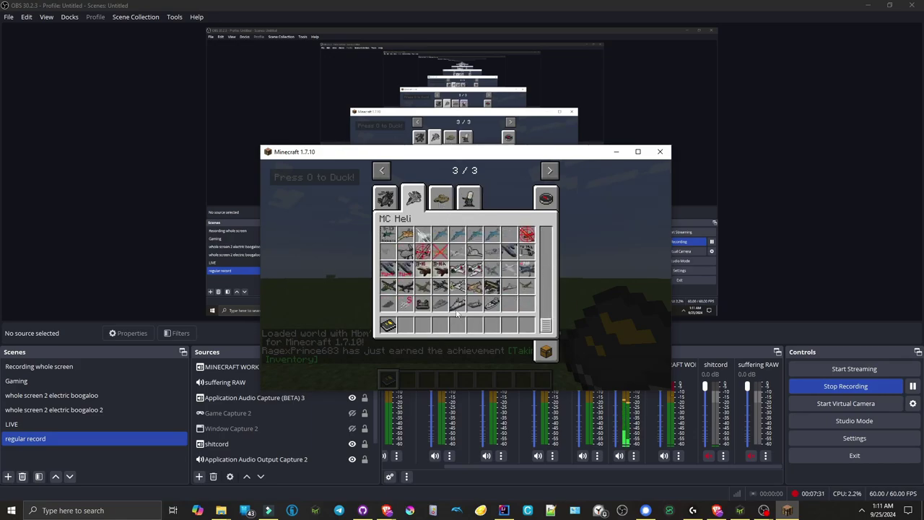
{"action": "key", "text": "e"}
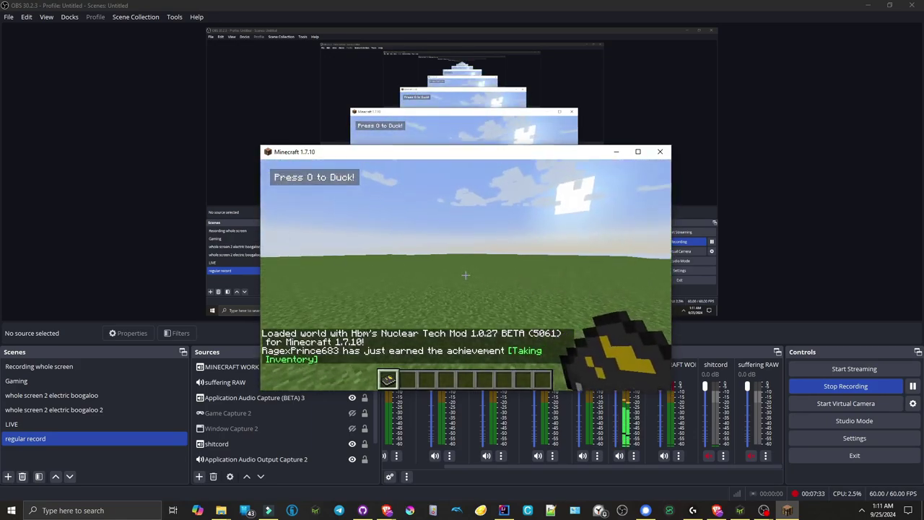
- Save the superflat test world and quit to the title screen
{"action": "key", "text": "Escape"}
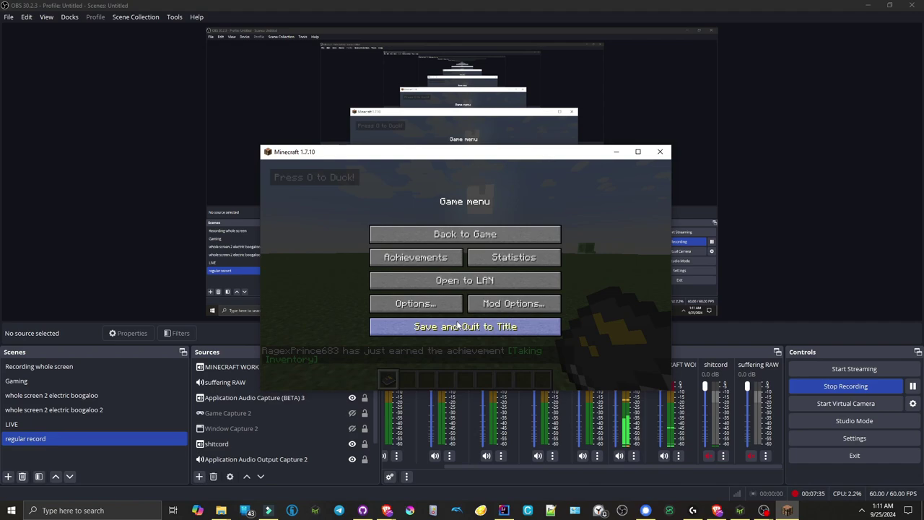
{"action": "left_click", "coordinate": [457, 325]}
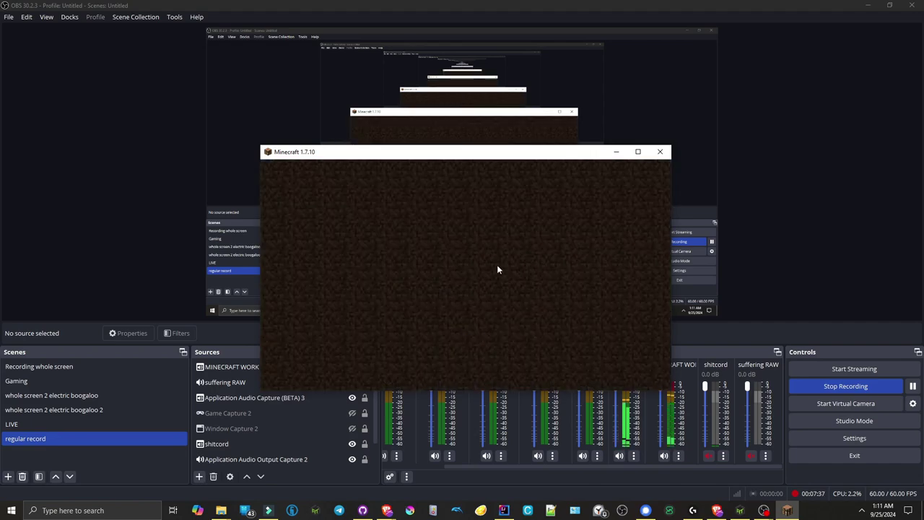